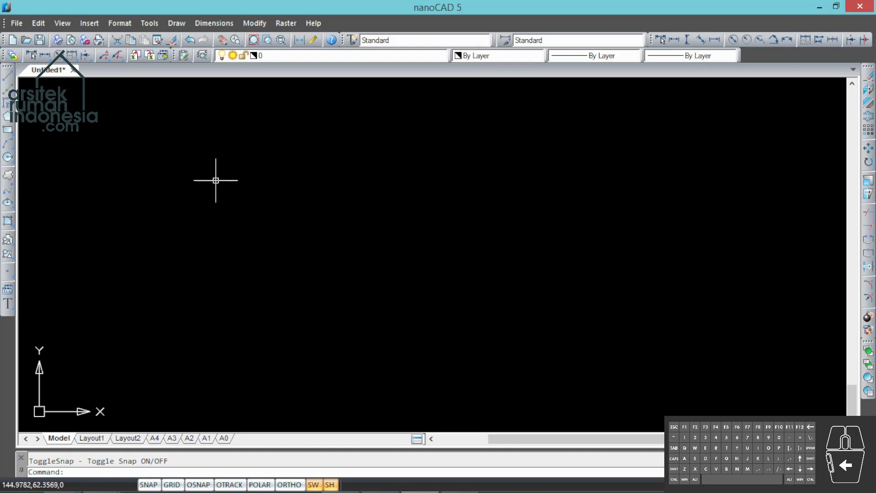
Step: Draw a chain of three connected freehand line segments rising to a peak, sloping down and ending in a short, nearly vertical segment
type("l")
key("Return")
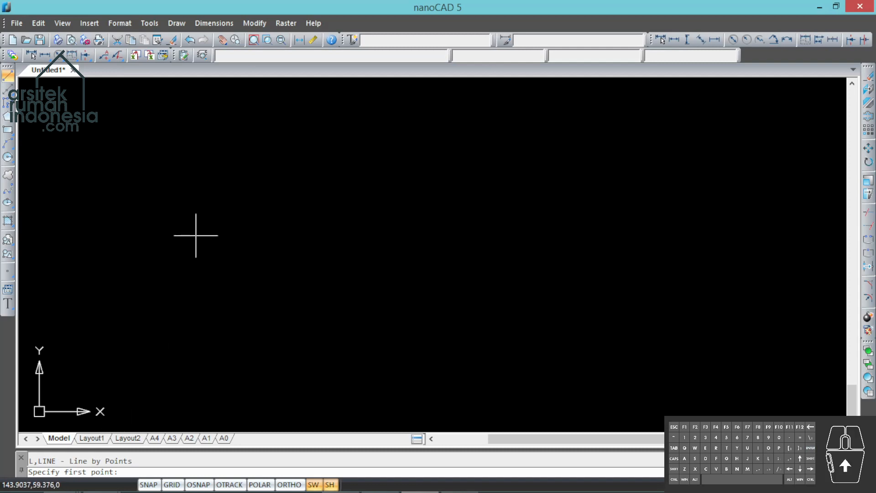
left_click(175, 188)
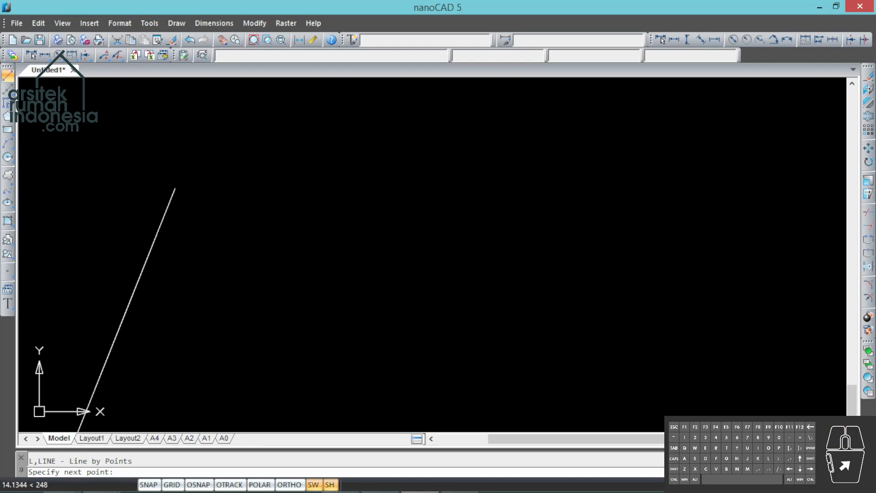
left_click(362, 138)
left_click(552, 219)
left_click(546, 323)
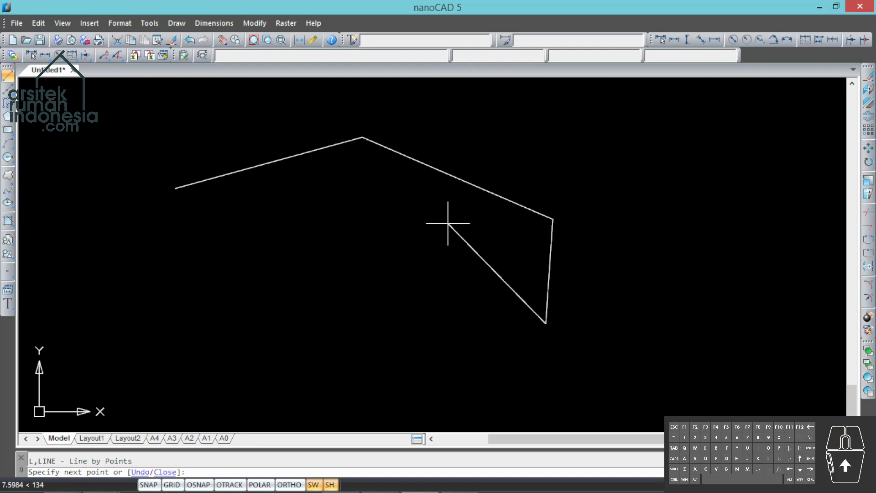
right_click(458, 224)
left_click(465, 230)
scroll(276, 192, "down", 4)
middle_click_drag(306, 244, 315, 215)
scroll(250, 238, "up", 2)
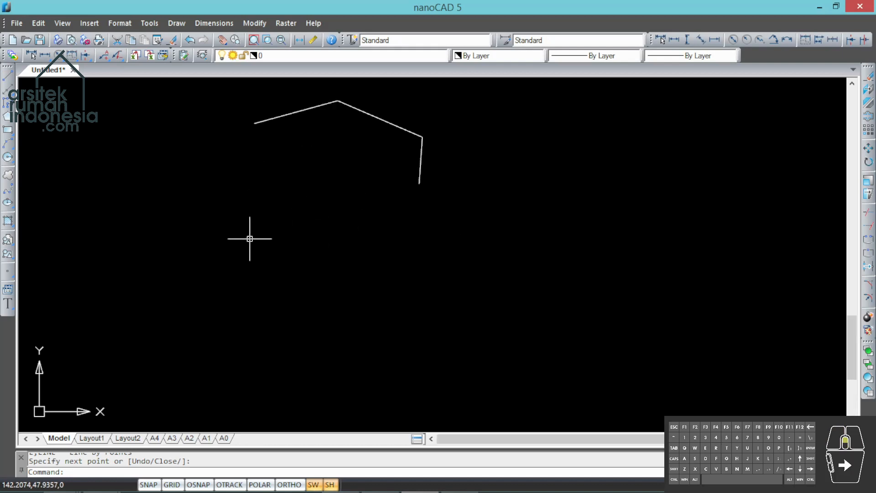
left_click(8, 77)
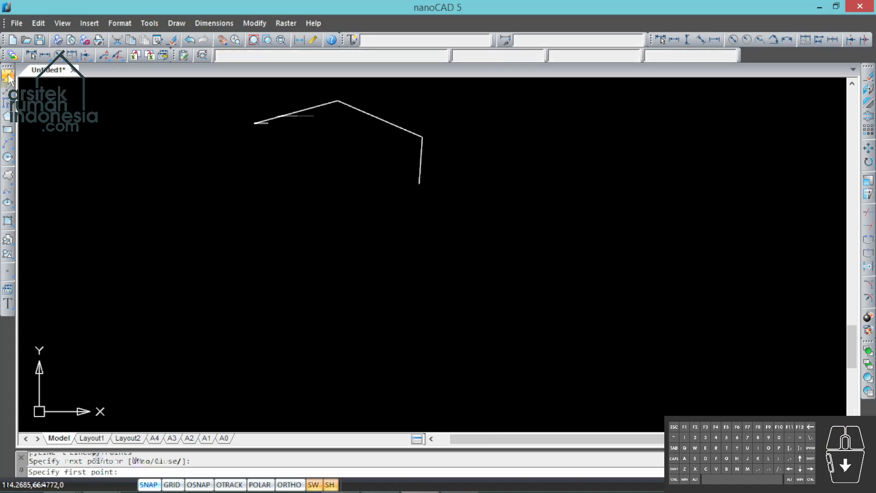
left_click(221, 245)
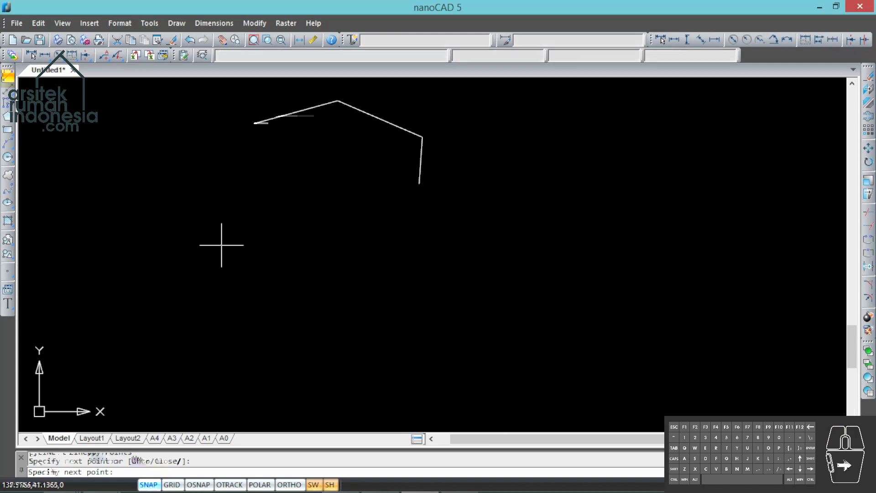
key("F9")
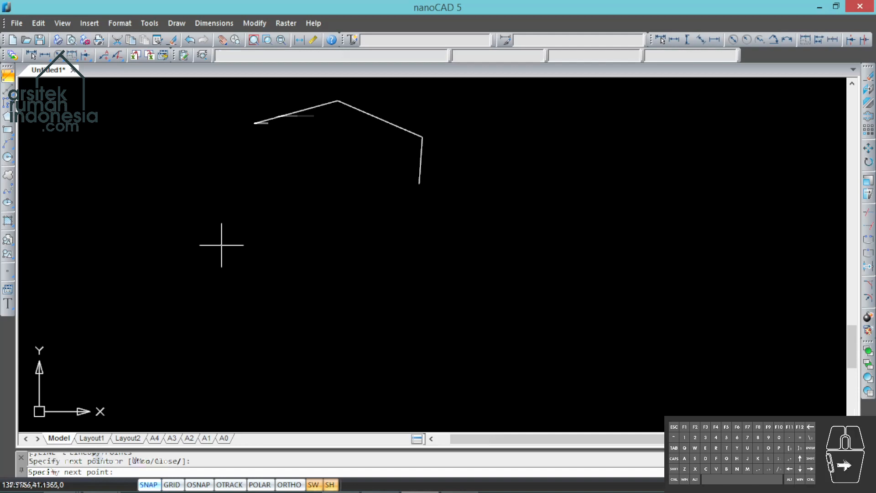
key("F9")
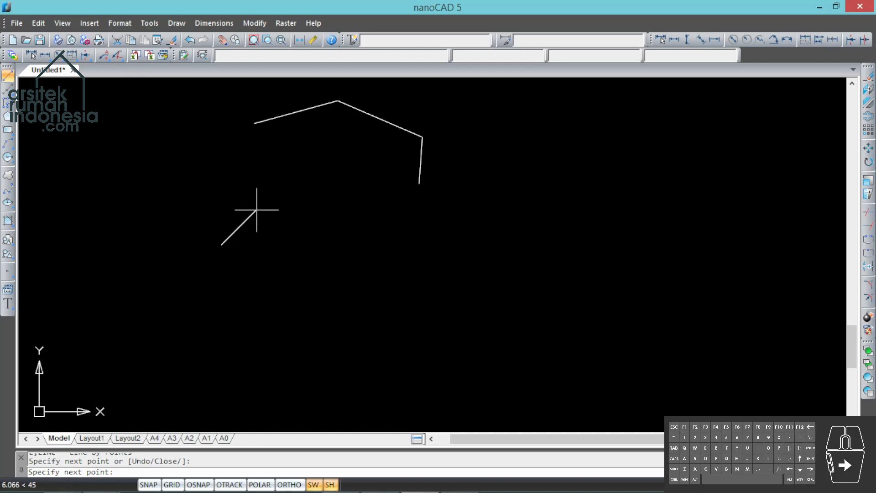
type("@")
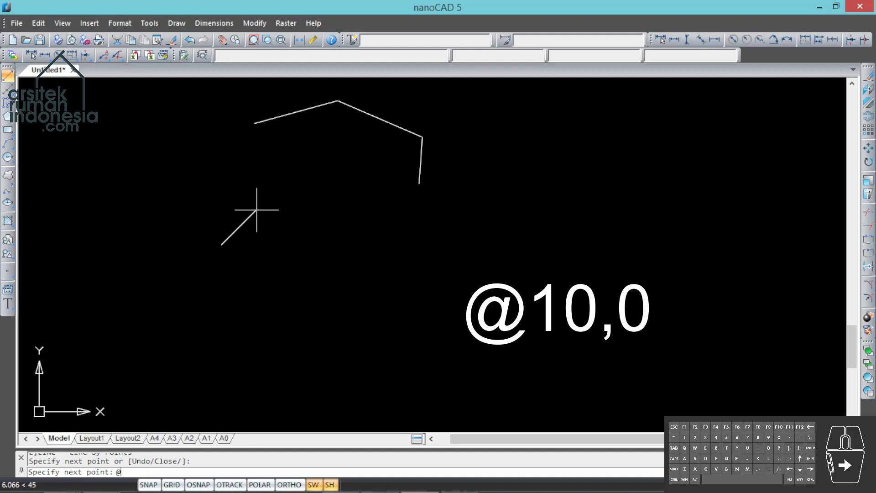
type("10,0")
key("Return")
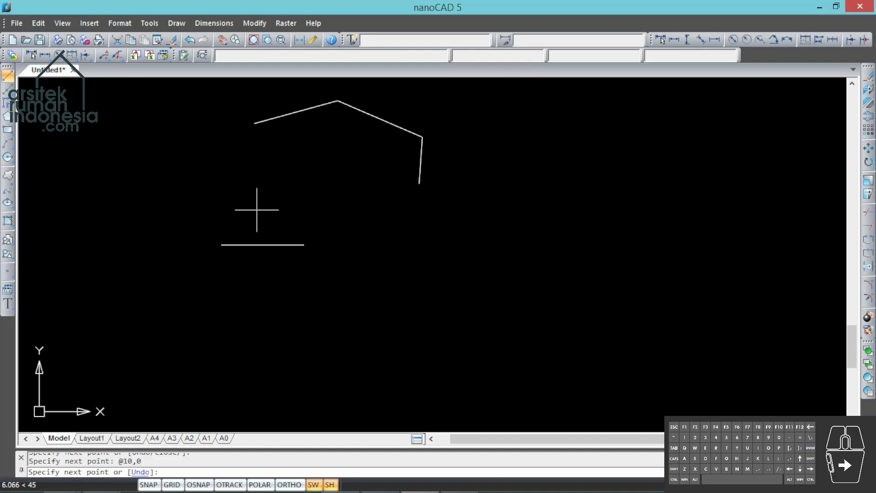
key("Return")
Step: Check the length and angle of the horizontal line in its properties, then clear the selection and close the properties
scroll(248, 231, "down", 2)
scroll(243, 253, "up", 8)
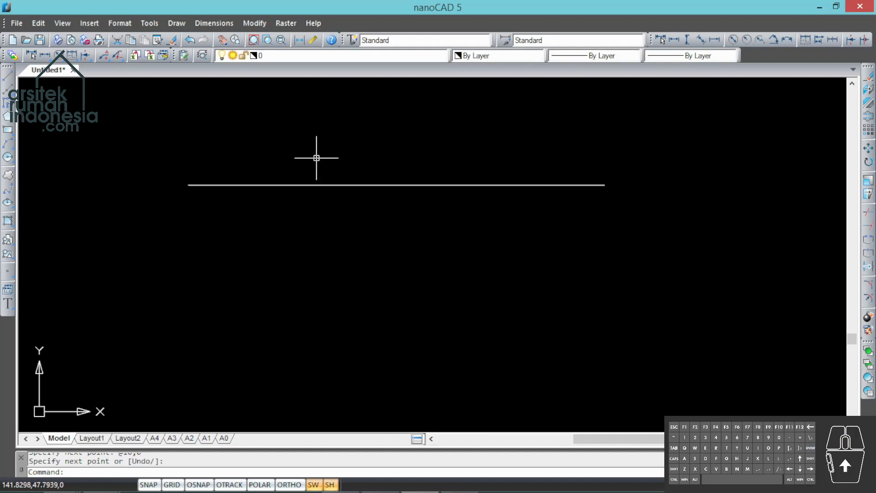
left_click(309, 185)
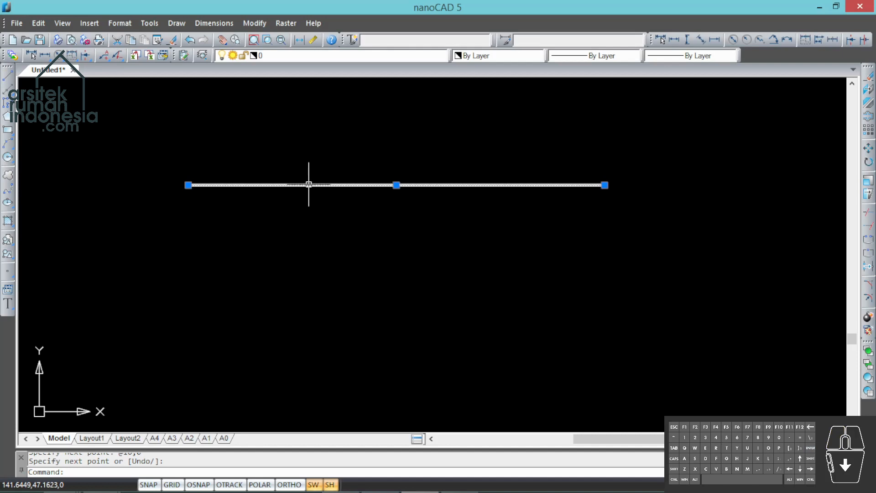
right_click(309, 185)
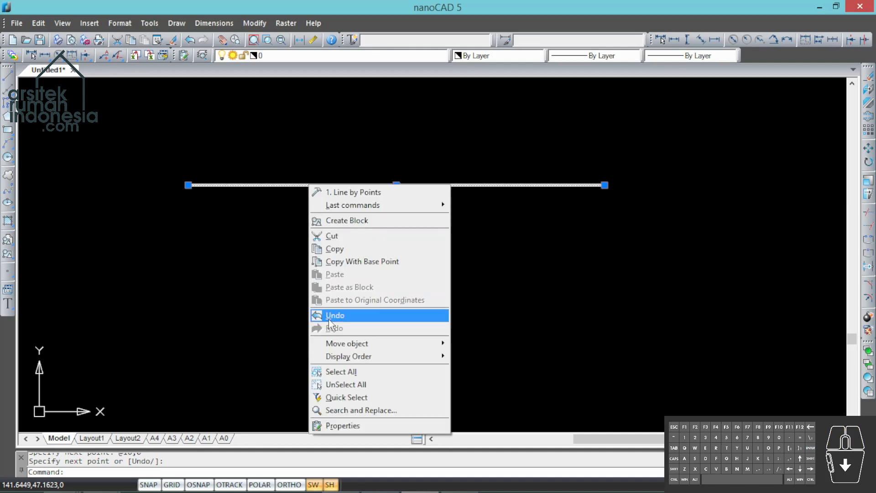
left_click(333, 425)
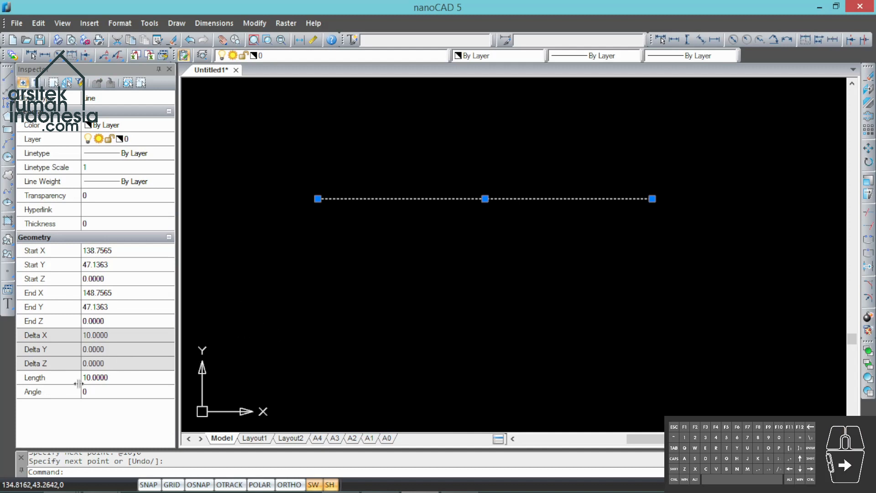
key("Escape")
scroll(320, 273, "down", 3)
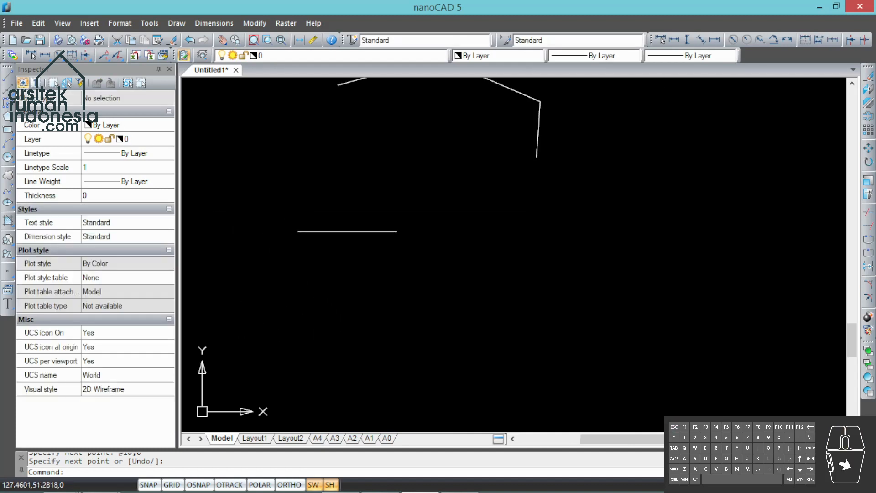
left_click(168, 69)
scroll(329, 280, "up", 2)
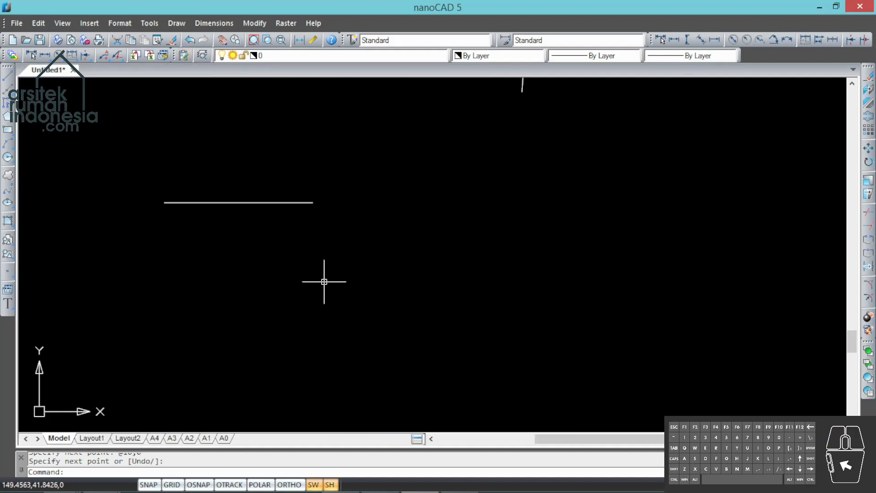
left_click(8, 75)
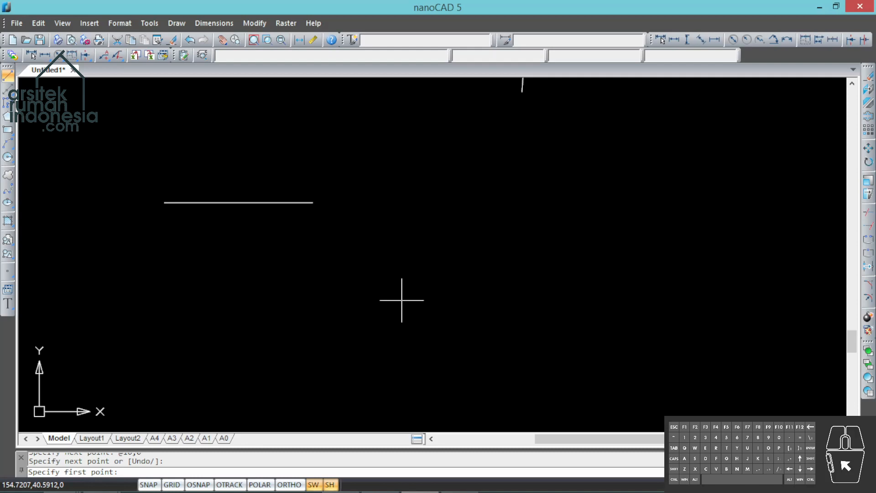
left_click(401, 300)
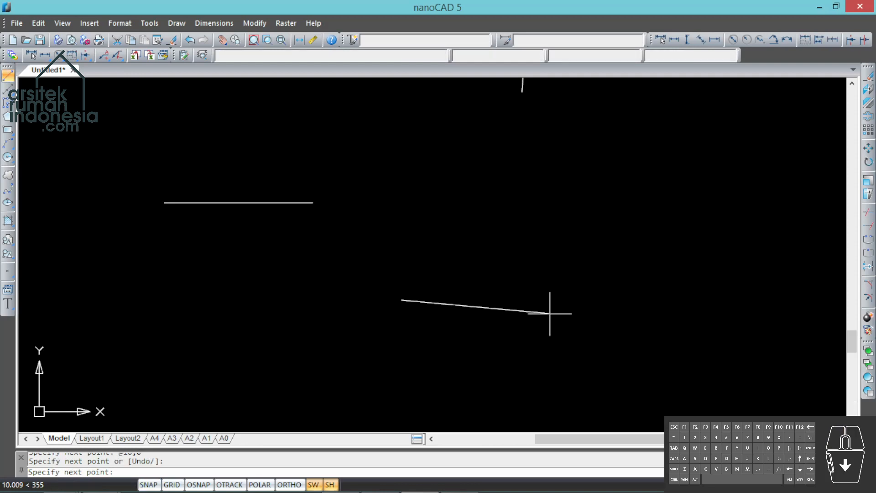
type("@")
type("10,0")
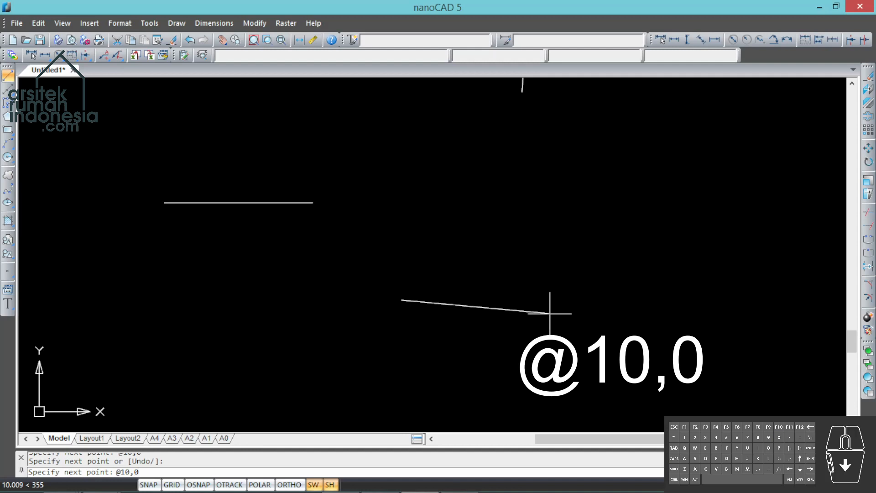
key("Return")
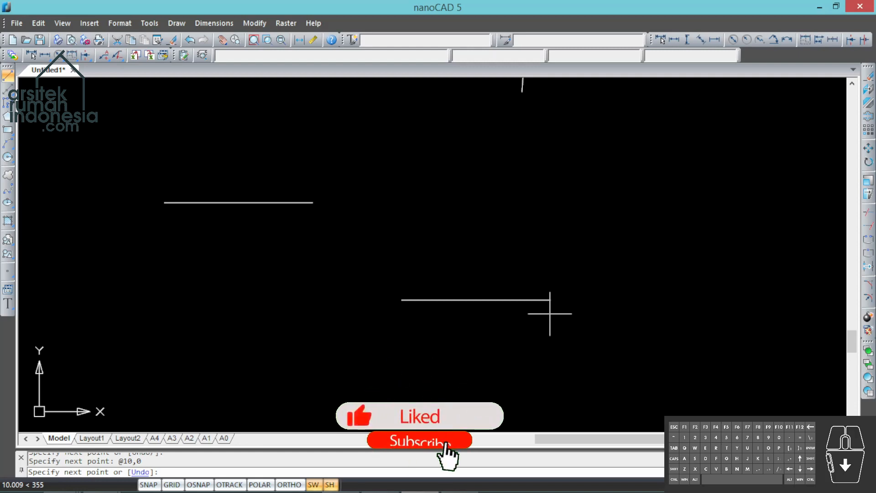
type("@")
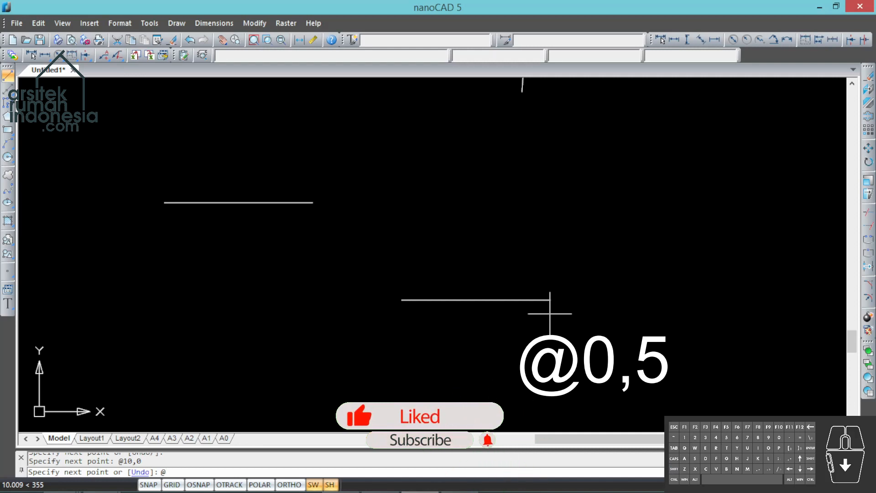
type("0,")
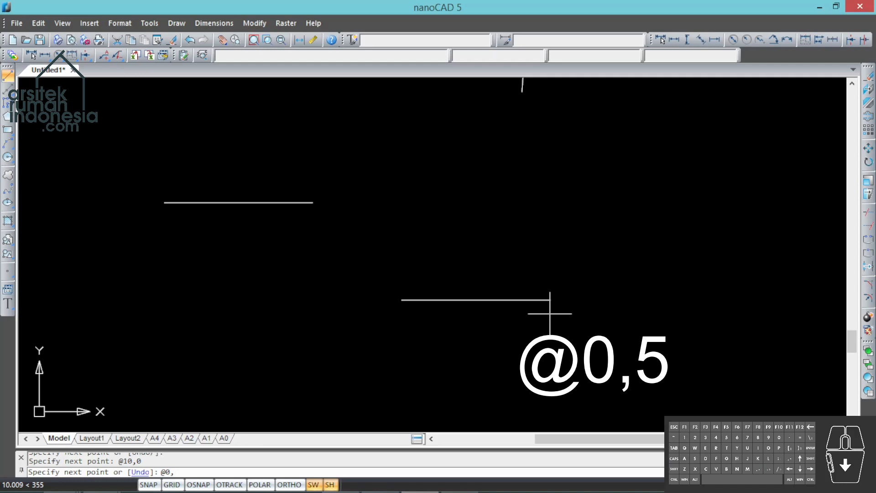
type("5")
key("Return")
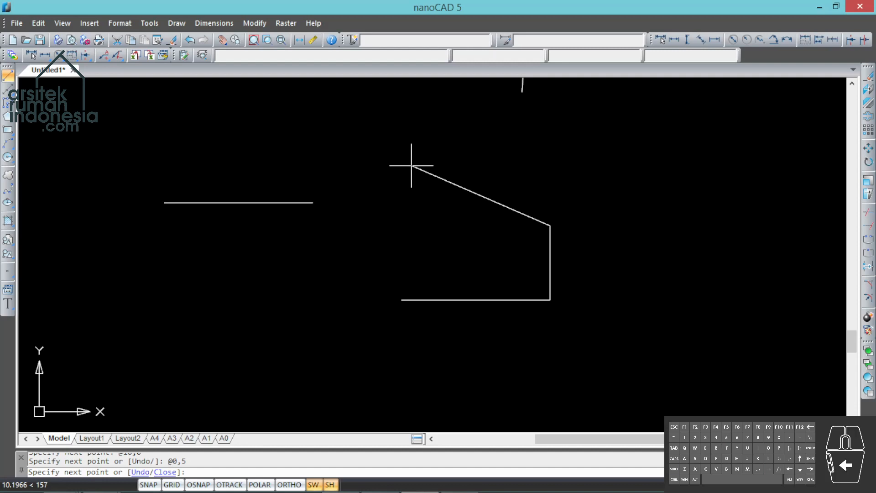
Step: Draw the rectangle's top edge with @-10,0 and close the outline back to its starting corner
type("@-10")
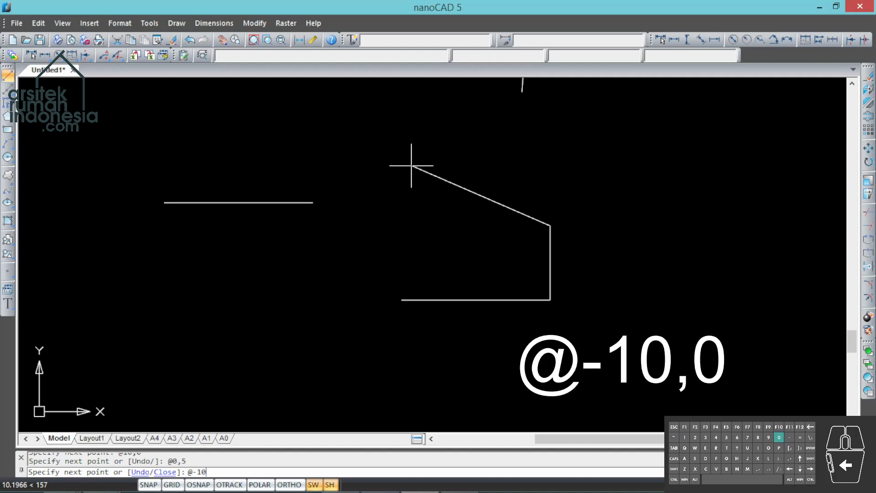
type(",0")
key("Return")
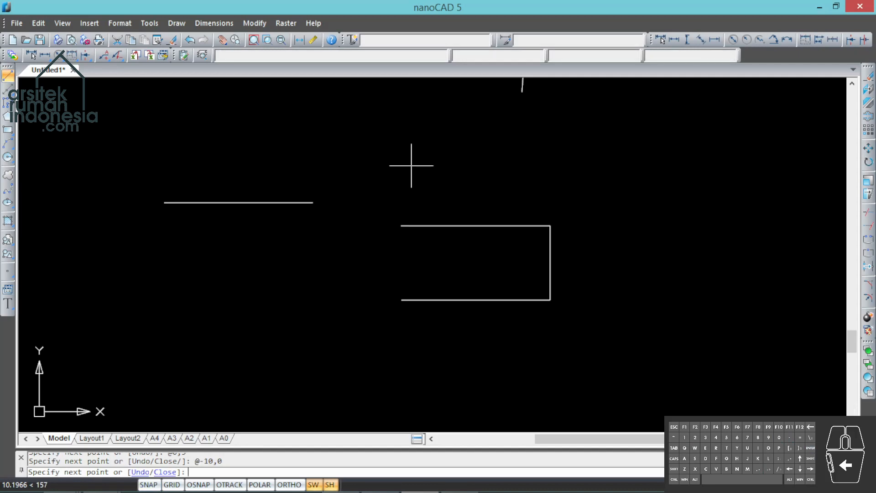
key("Return")
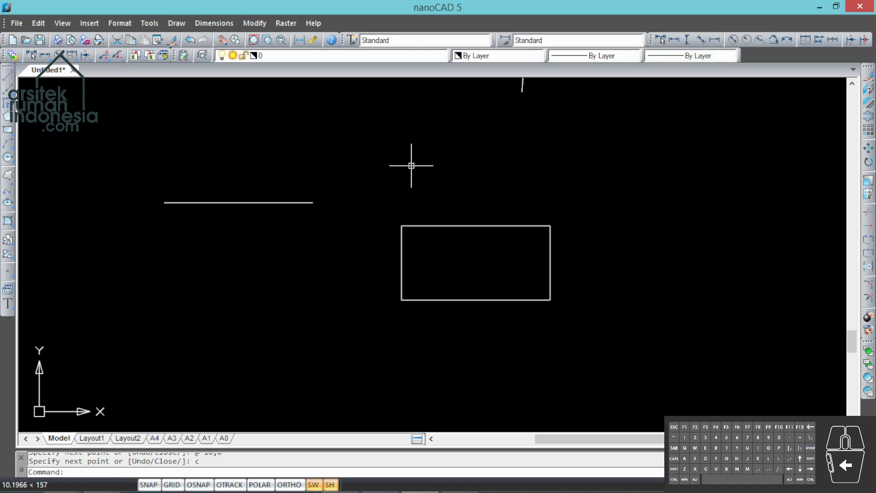
Step: Draw an inclined line 5 units long at 30 degrees to the right of the rectangle, using the relative polar coordinate @5<30
scroll(556, 297, "up", 3)
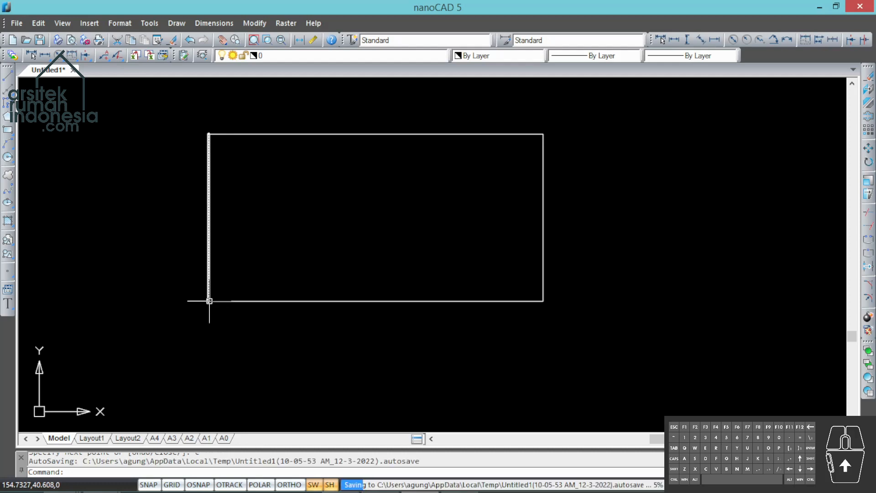
scroll(266, 308, "down", 3)
scroll(265, 308, "down", 2)
scroll(266, 304, "up", 2)
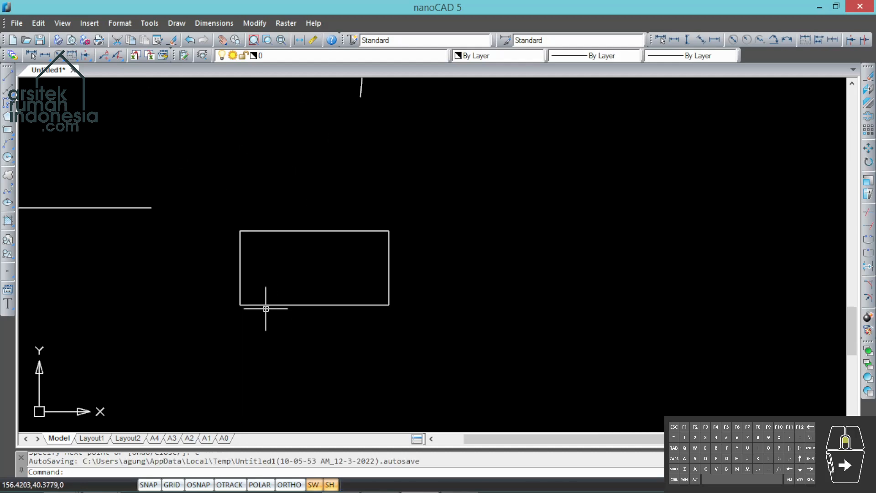
middle_click_drag(281, 310, 262, 226)
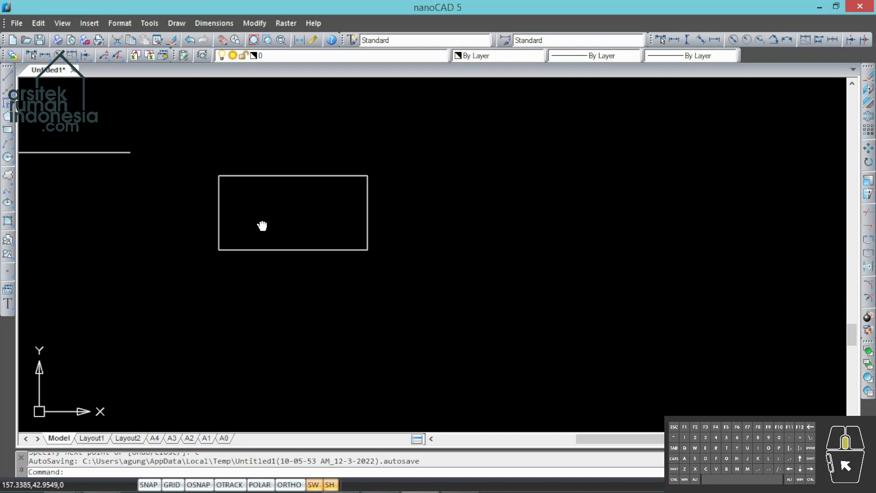
left_click(10, 77)
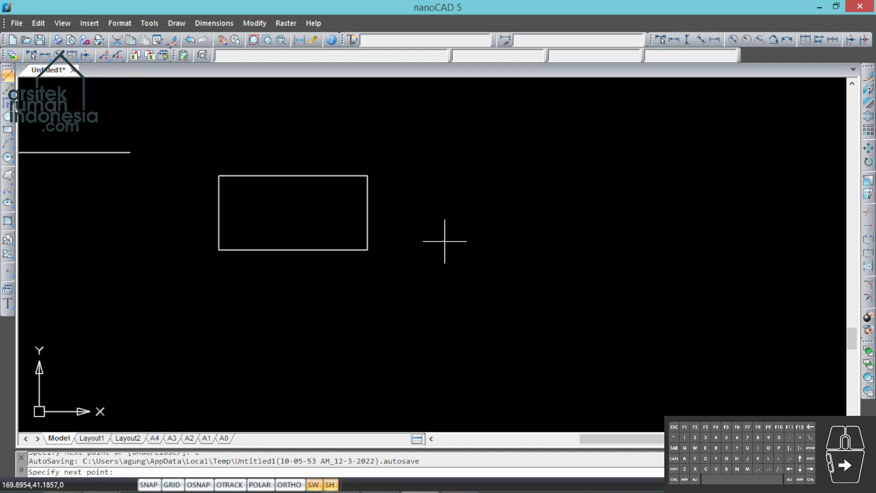
type("@")
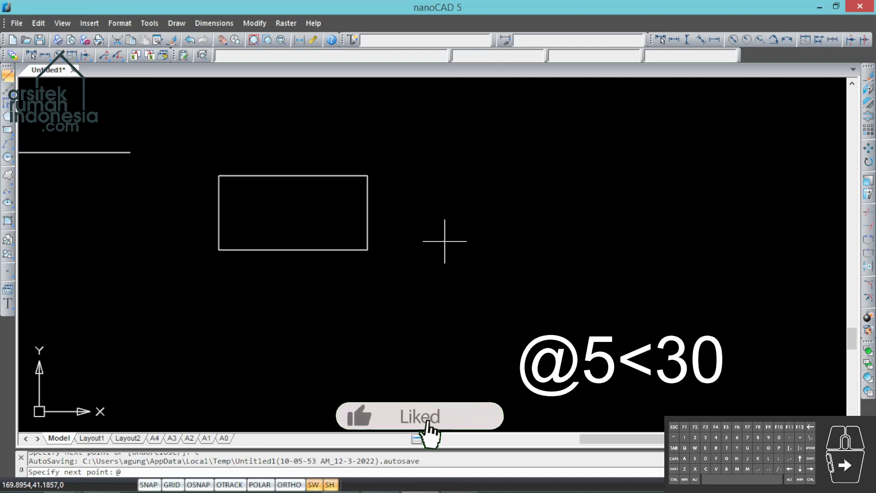
type("5")
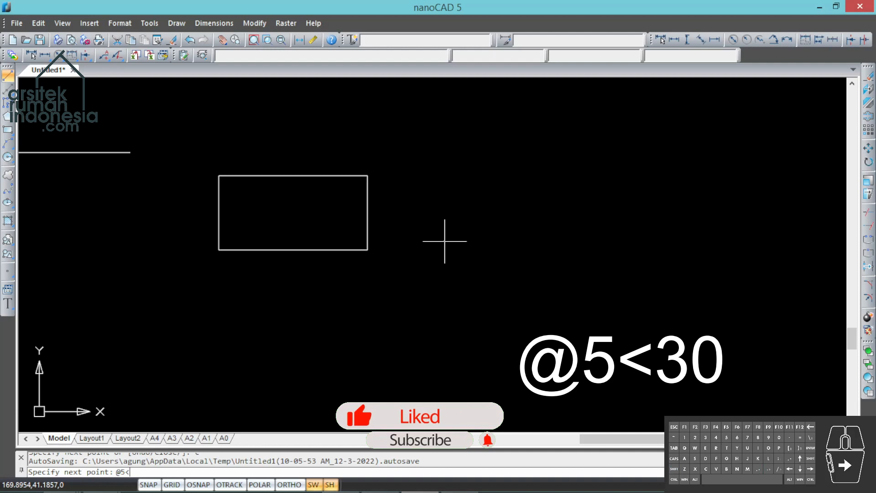
type("<")
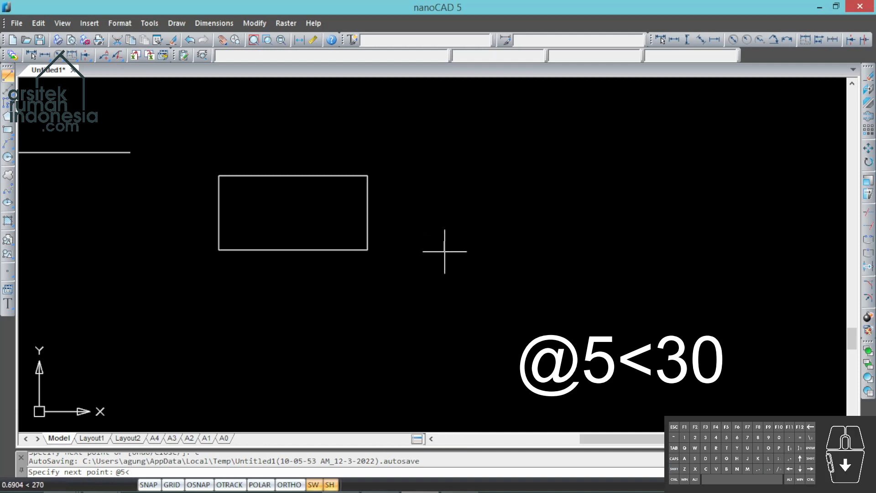
type("30")
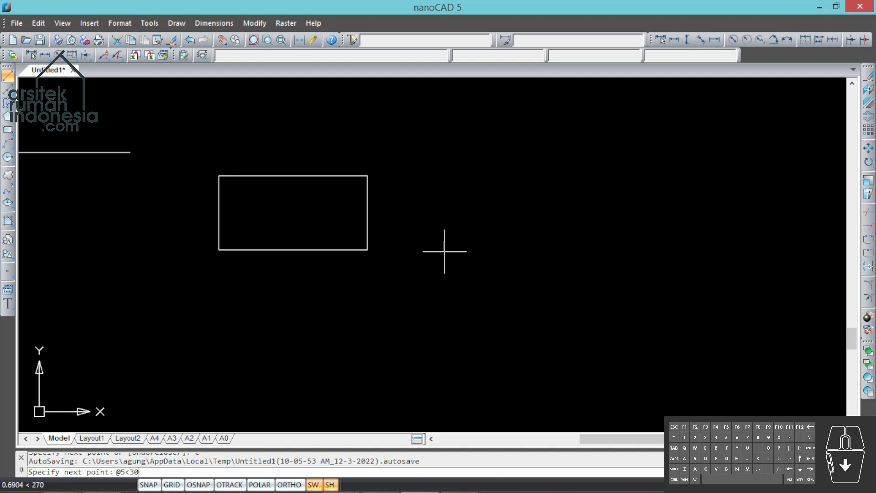
key("Return")
key("Return")
scroll(508, 239, "up", 2)
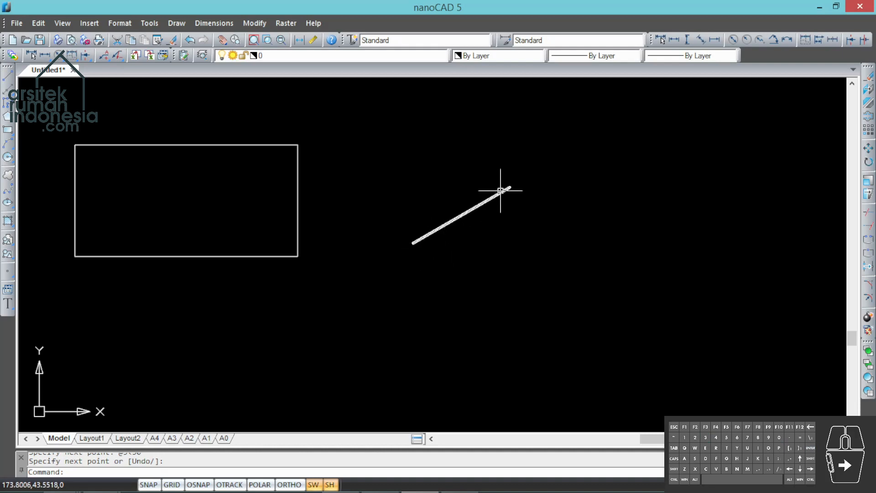
key("F9")
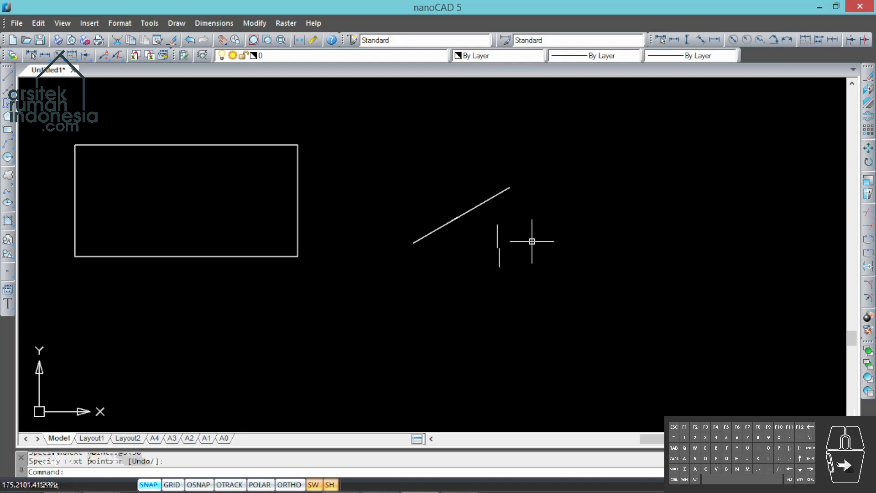
key("F9")
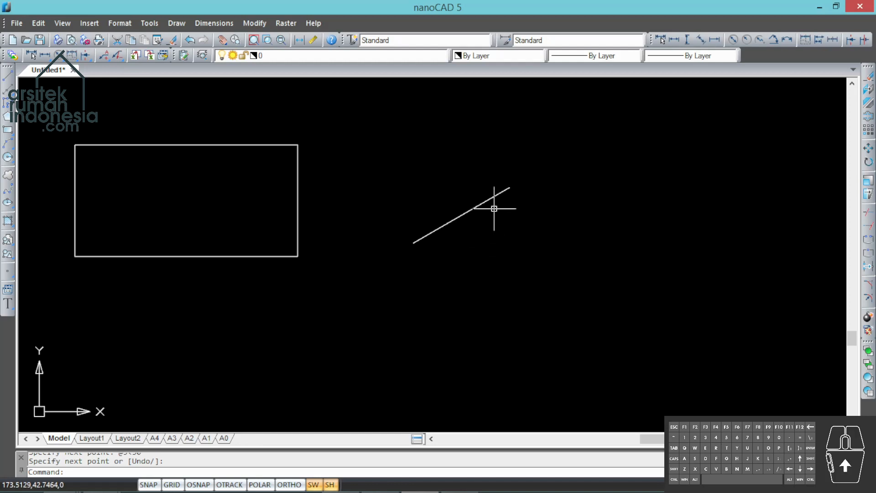
Step: Draw a downward-sloping line 5 units long at -30 degrees below the first inclined line, using the relative polar coordinate @5<-30
left_click(7, 77)
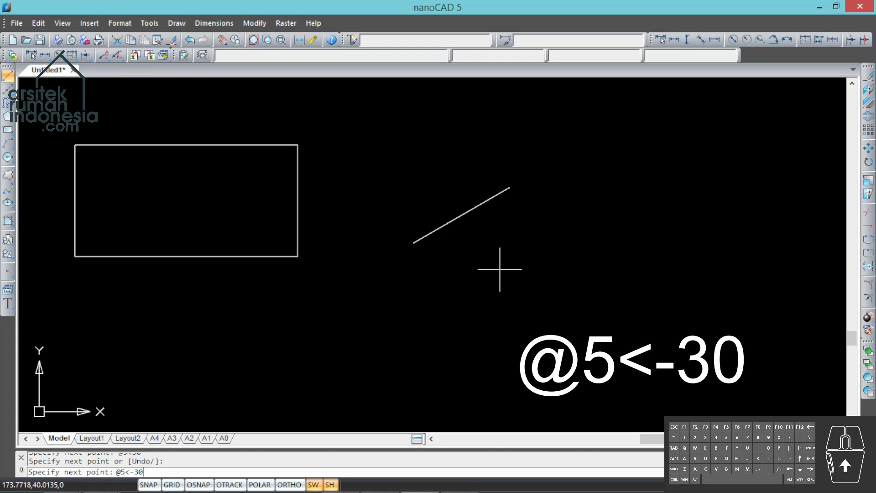
key("Return")
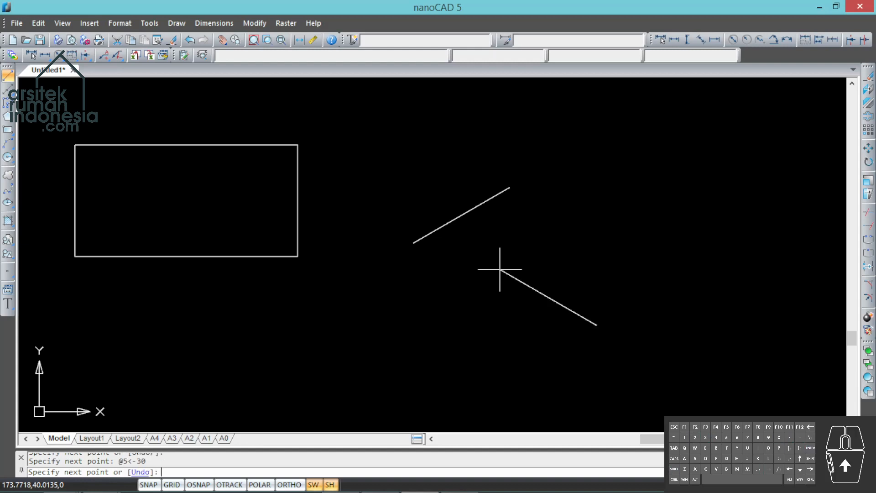
key("Return")
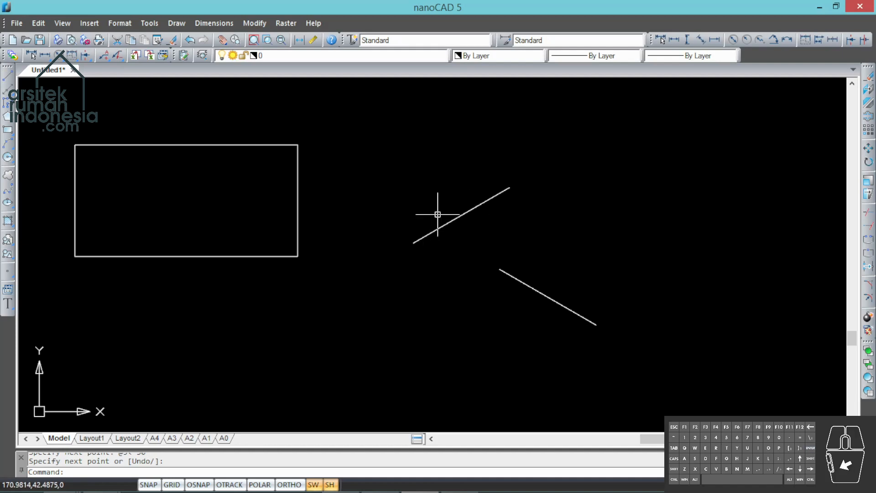
Step: Turn on ortho mode and start a new line in the empty area to the right of the upper inclined line
scroll(402, 227, "down", 2)
scroll(455, 250, "up", 2)
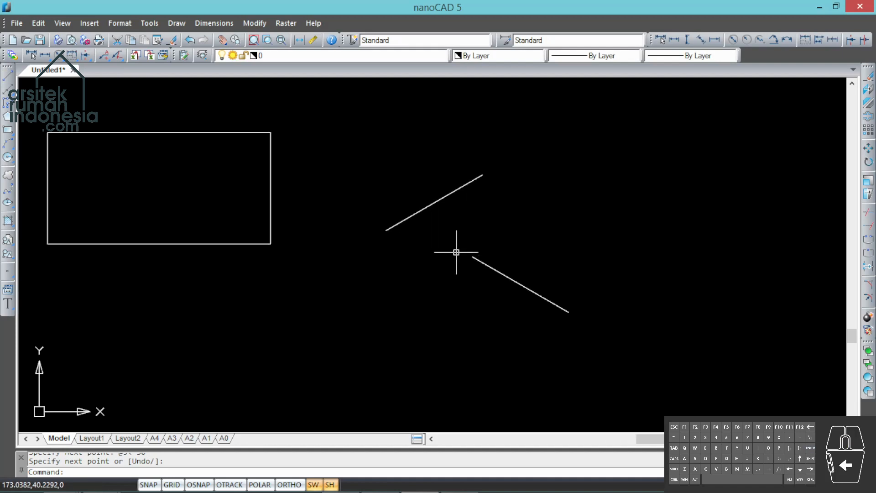
scroll(312, 219, "down", 2)
middle_click_drag(446, 219, 404, 195)
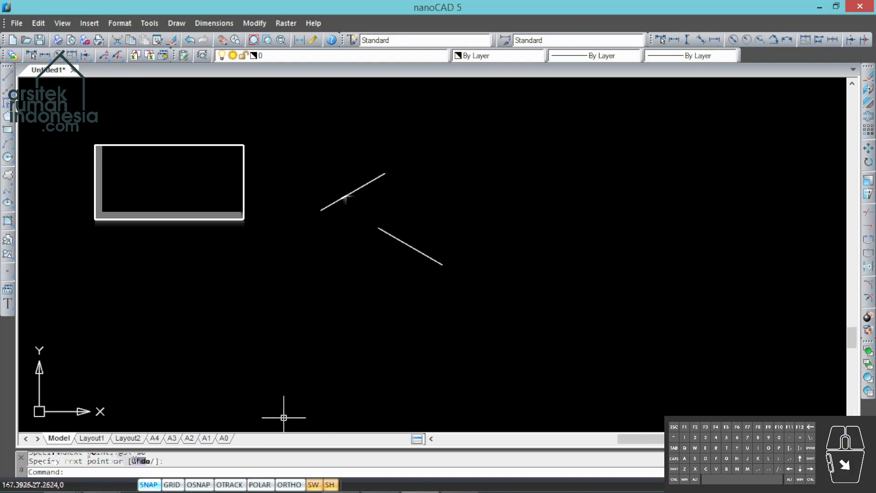
left_click(292, 484)
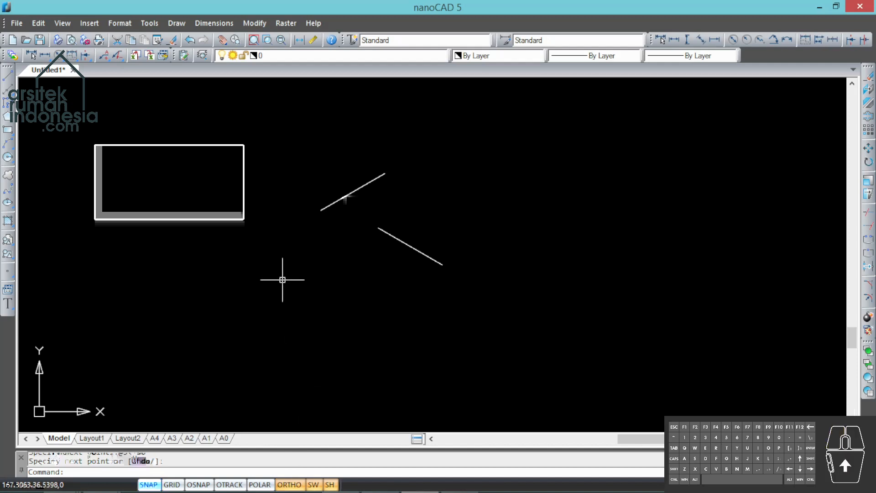
left_click(8, 74)
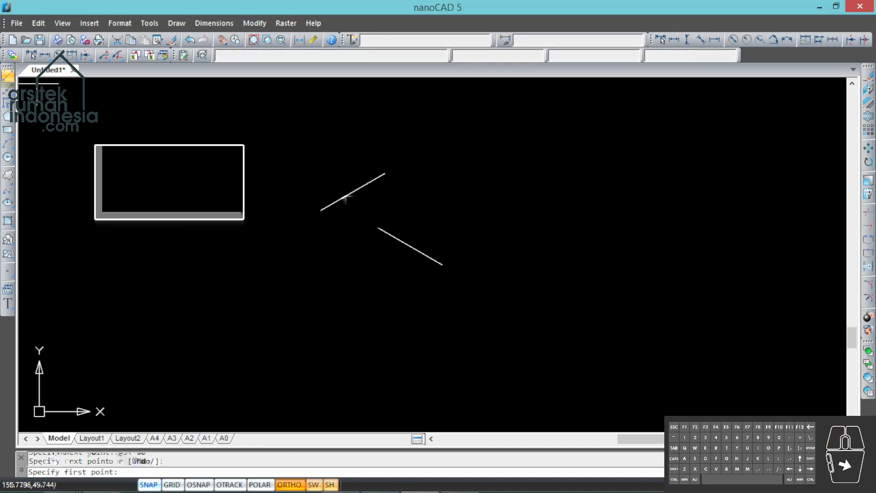
left_click(435, 196)
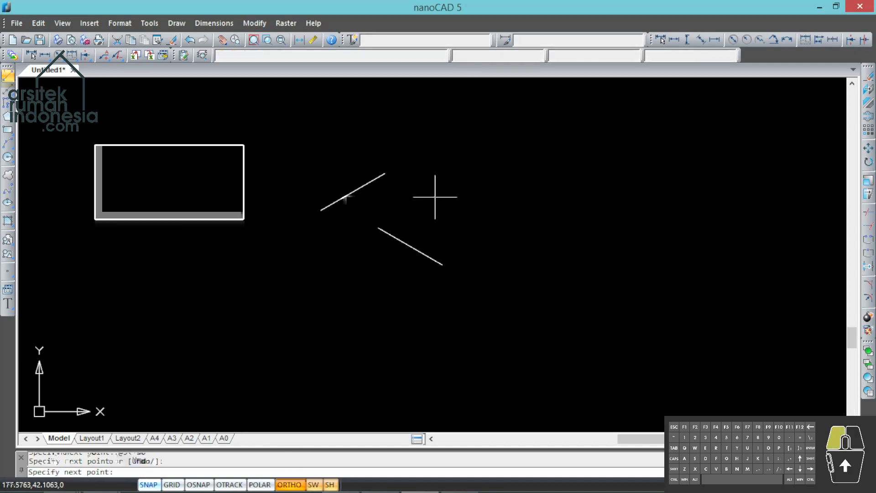